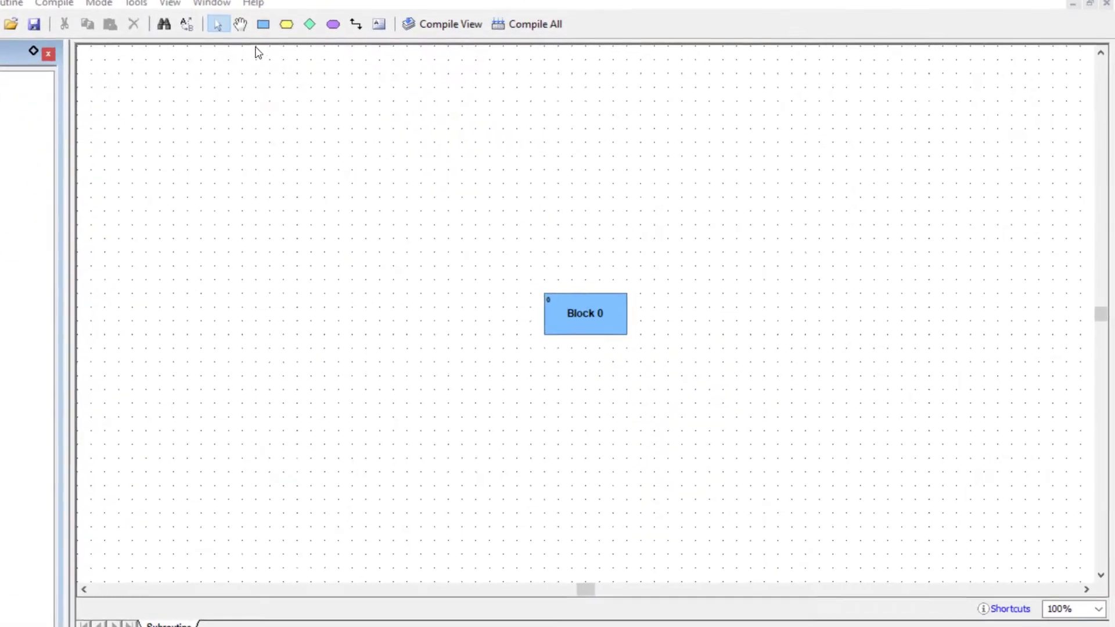
Step: Place Blocks 1–4 beneath Block 0 and draw the first arrow from Block 0 to Block 1
click(215, 17)
click(554, 403)
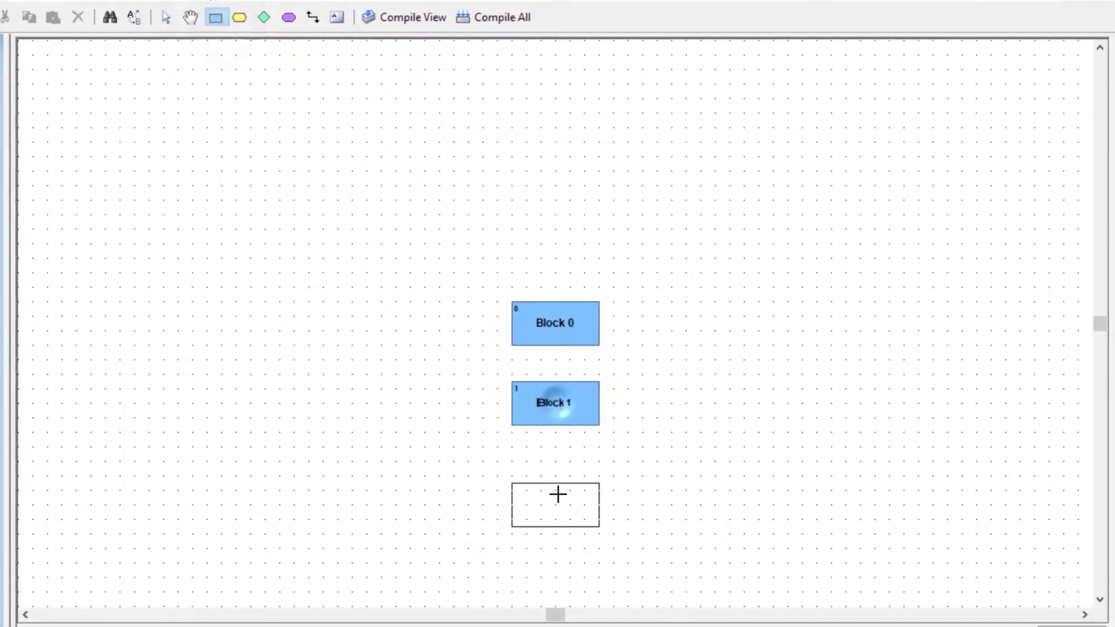
click(558, 489)
scroll(737, 364, down, 3)
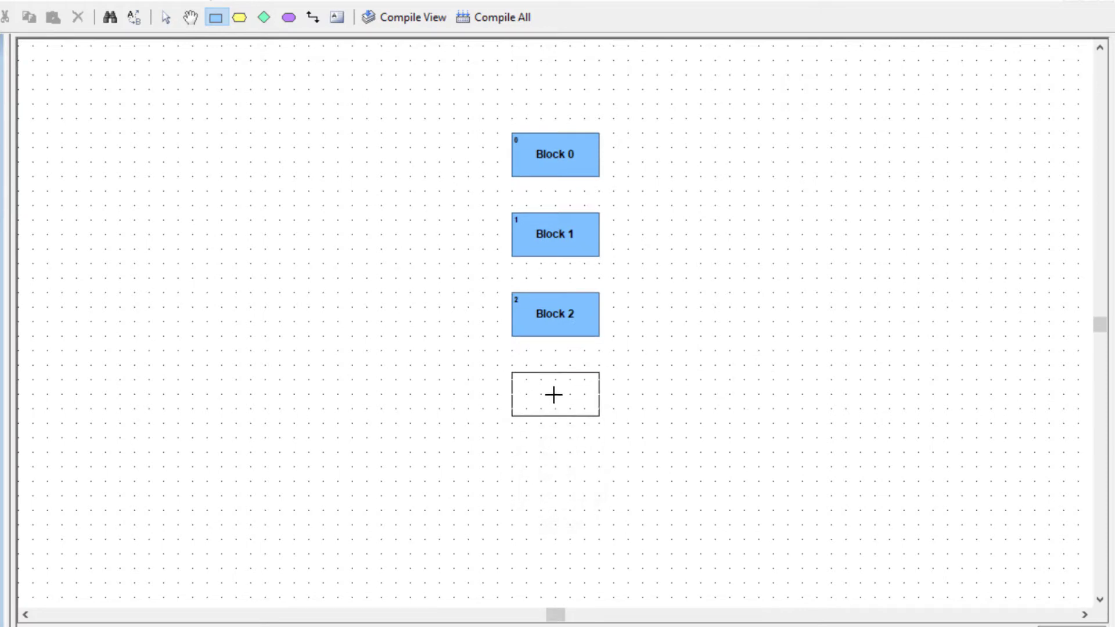
click(554, 395)
click(555, 459)
key(Escape)
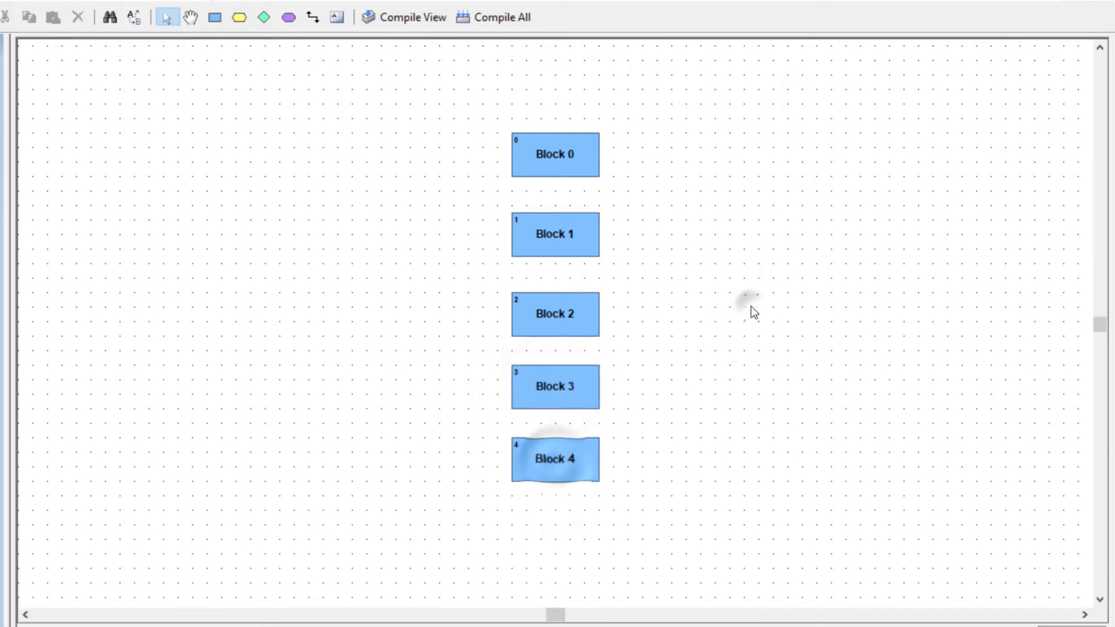
key(c)
drag(554, 155, 555, 459)
Step: Finish linking the block chain and choose Name for Block 1
key(Escape)
click(558, 235)
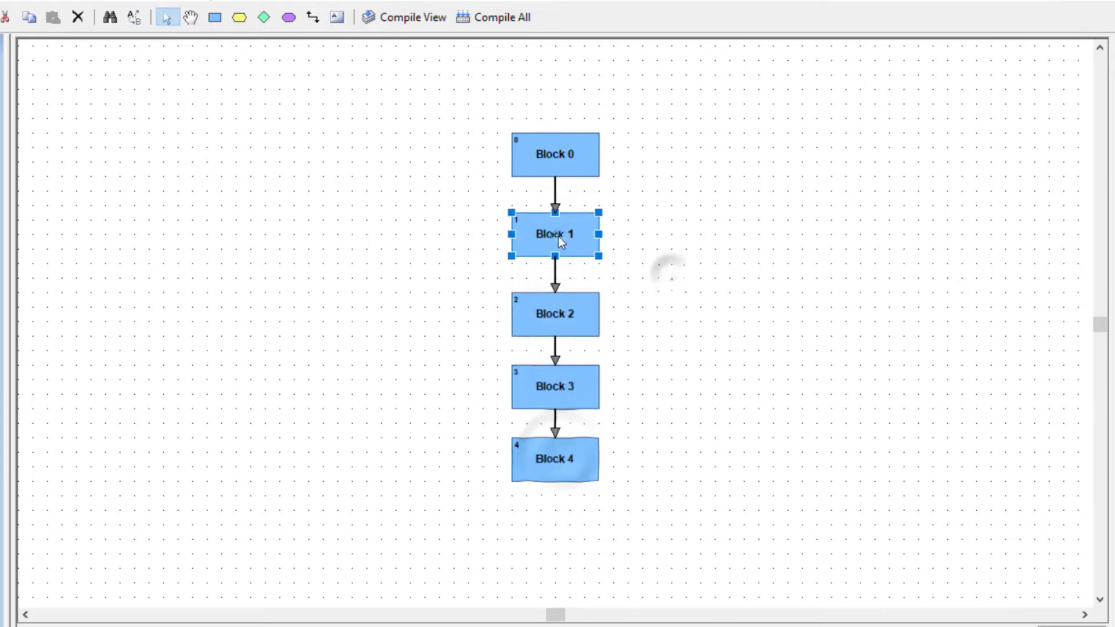
right_click(570, 235)
click(606, 265)
text(Subtract 32)
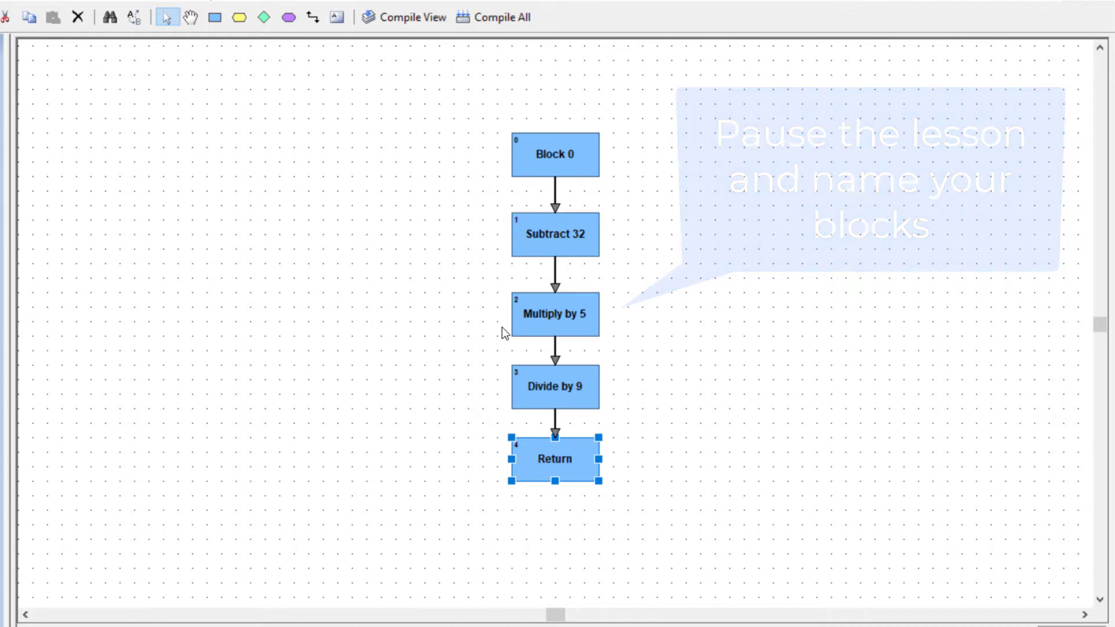
Step: Start a new Subtract instruction in the Subtract 32 block
double_click(544, 244)
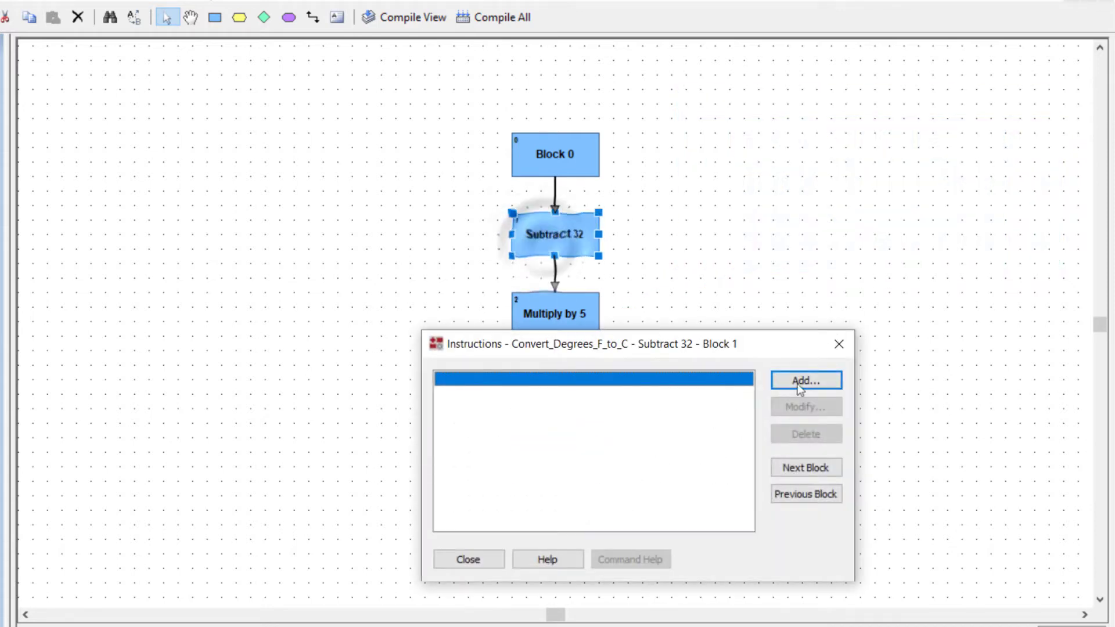
click(804, 384)
click(535, 266)
scroll(549, 279, down, 3)
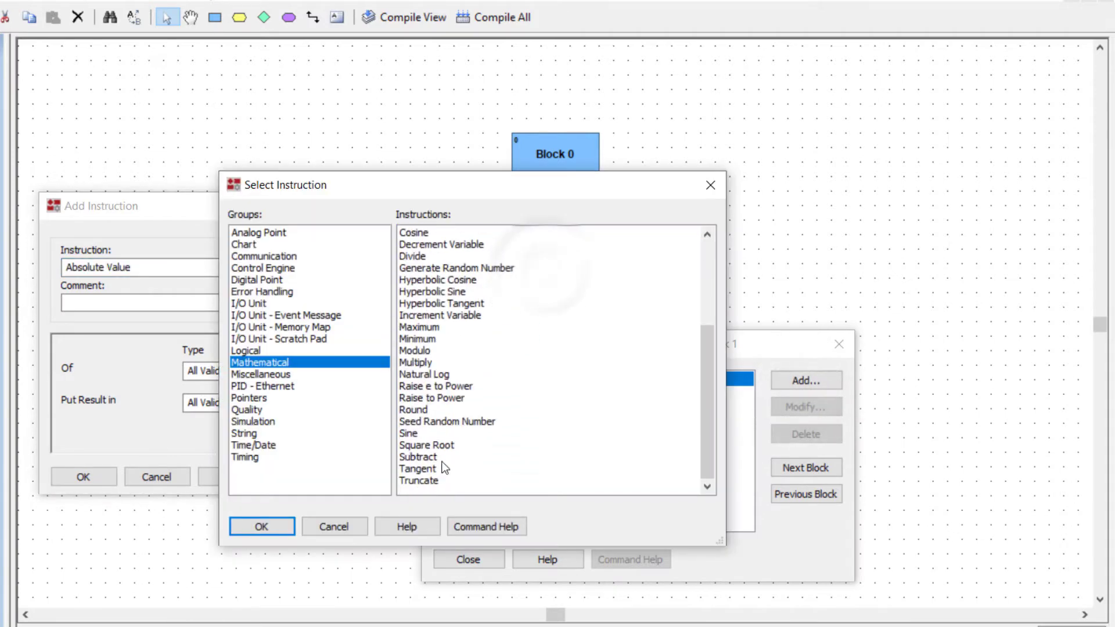
click(435, 455)
click(278, 527)
Step: Set Degrees_F minus Float Literal 32.0, with the result going to calculated_value
click(549, 371)
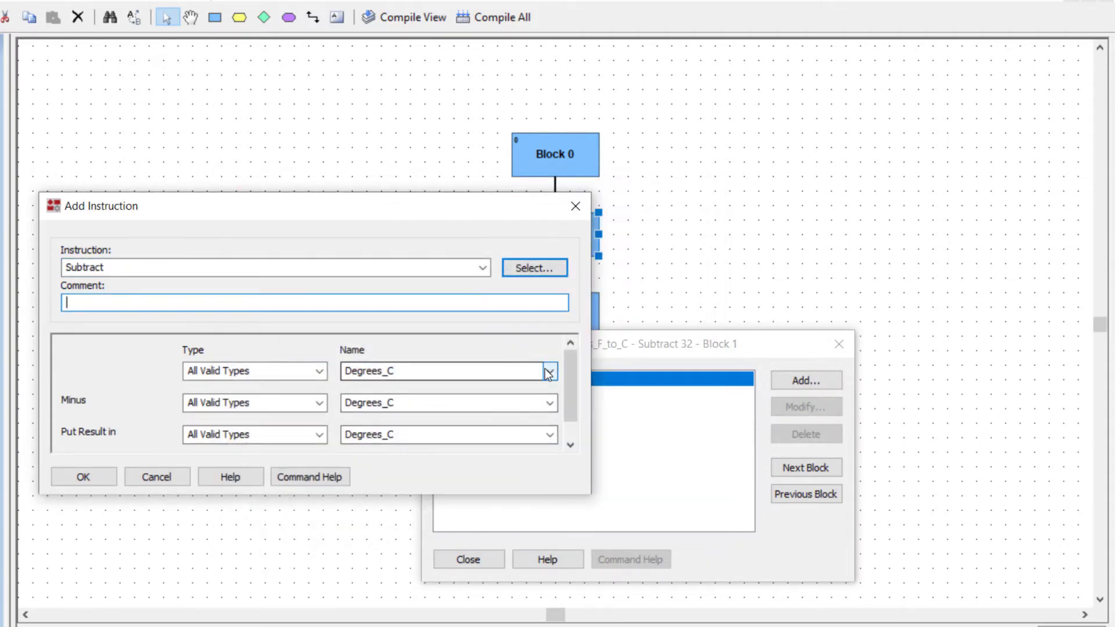
click(535, 396)
click(319, 403)
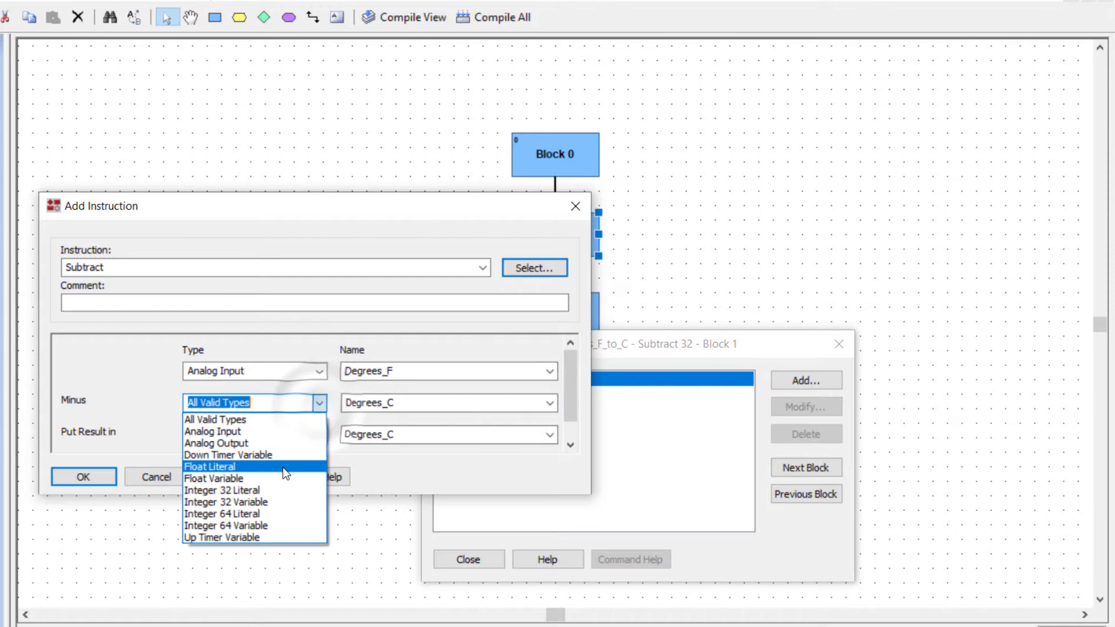
click(278, 466)
click(383, 406)
text(32.0)
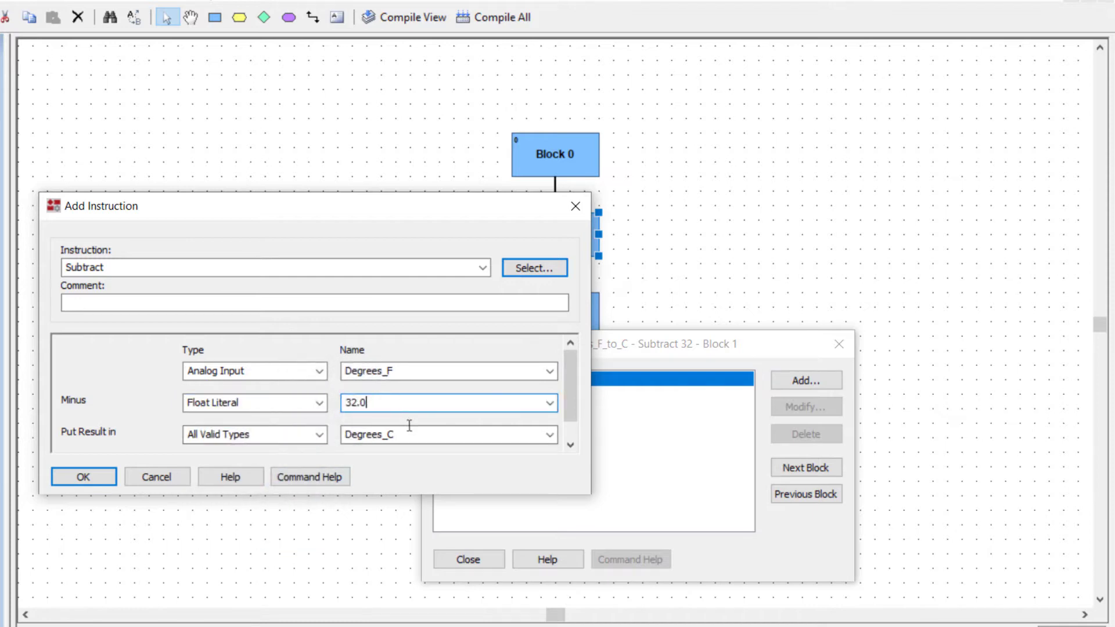
click(409, 433)
text(calculated_value)
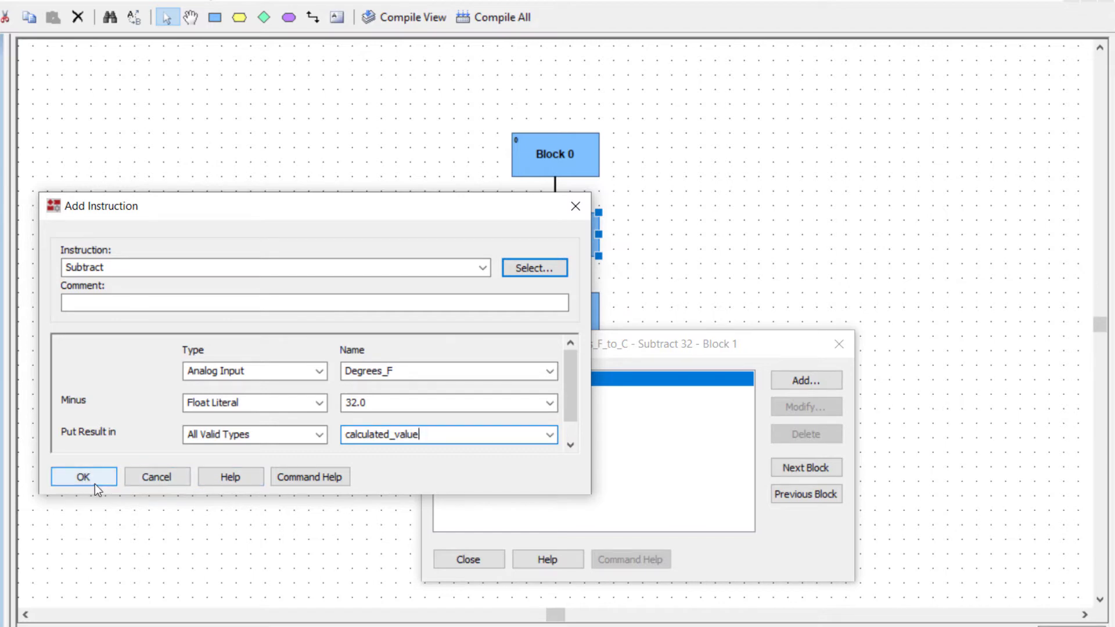
Step: Create calculated_value as a float variable and add the Subtract instruction to Subtract 32
click(83, 477)
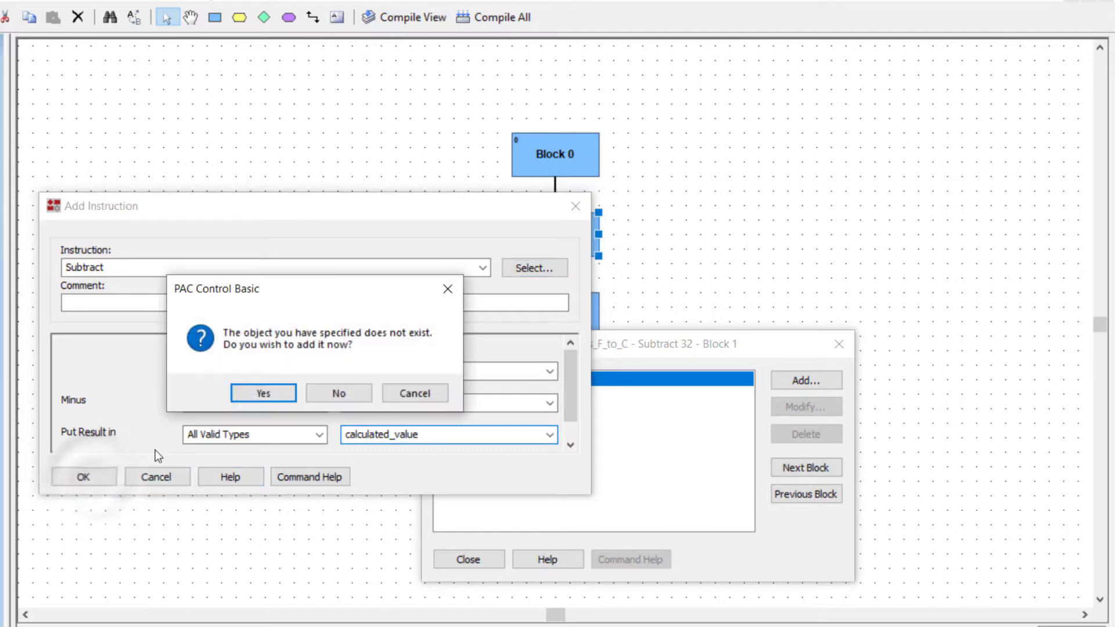
click(254, 393)
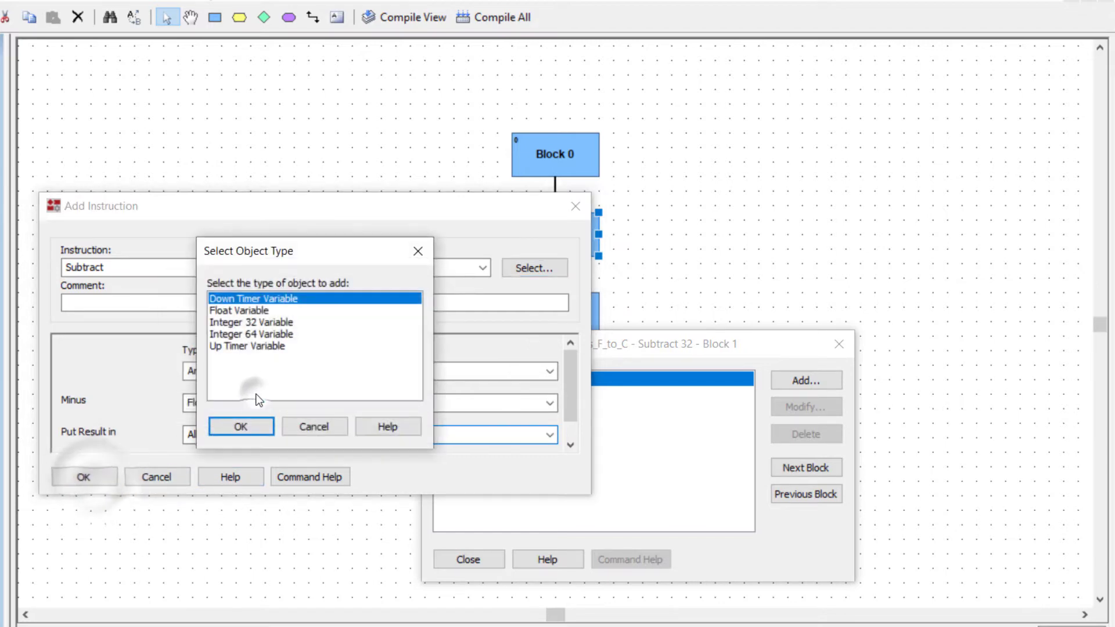
click(244, 309)
click(243, 423)
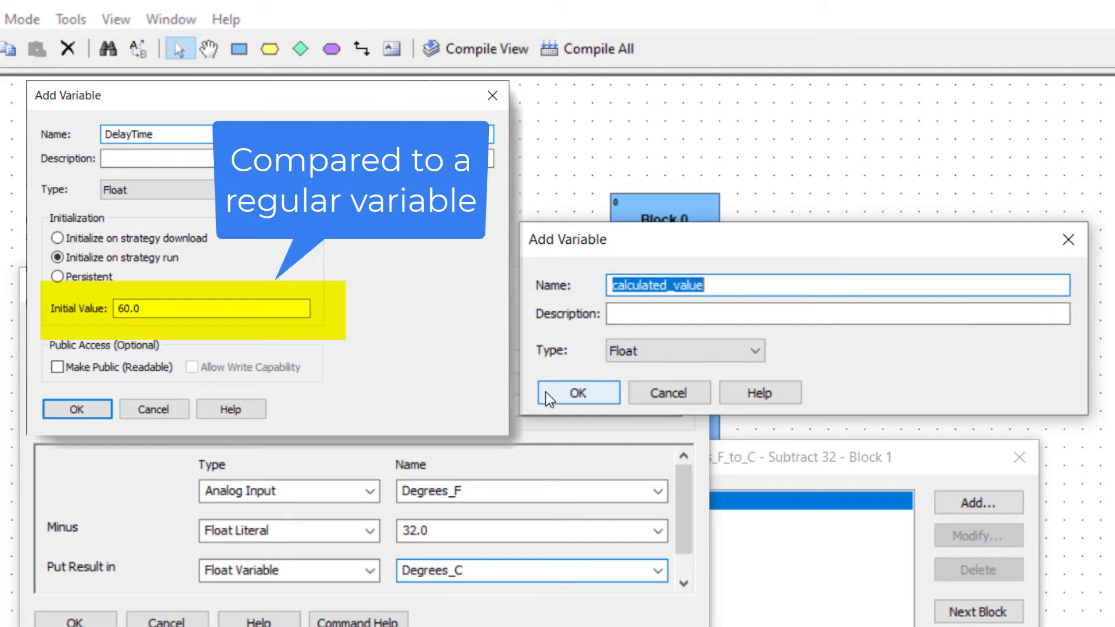
click(546, 391)
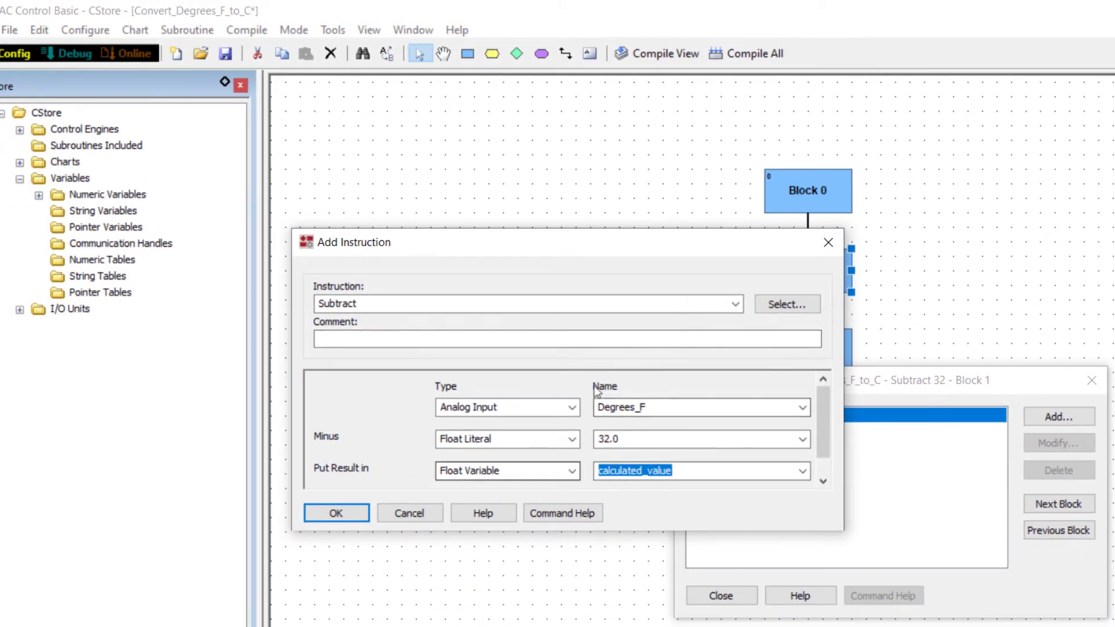
click(341, 513)
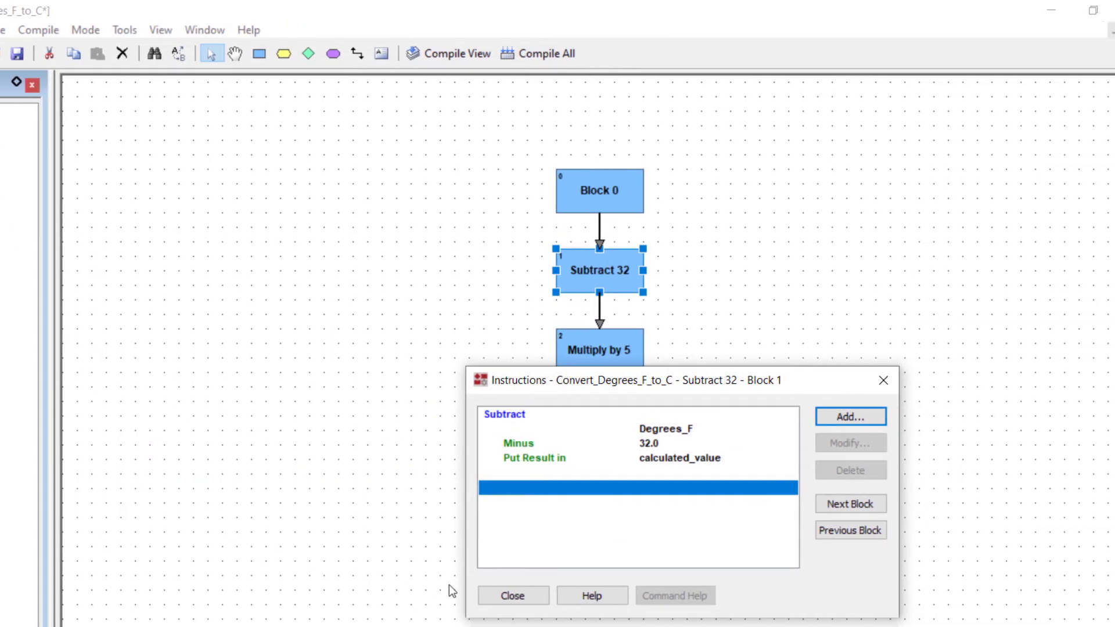
Step: Give Multiply by 5 a Multiply instruction: calculated_value times Float Literal 5.0
click(494, 596)
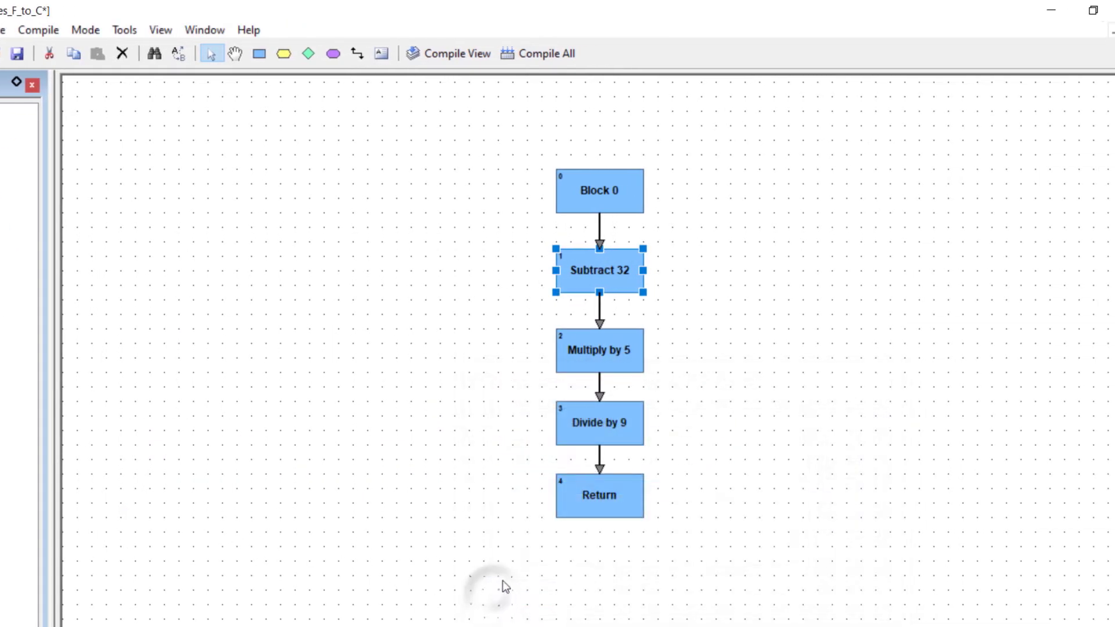
double_click(626, 357)
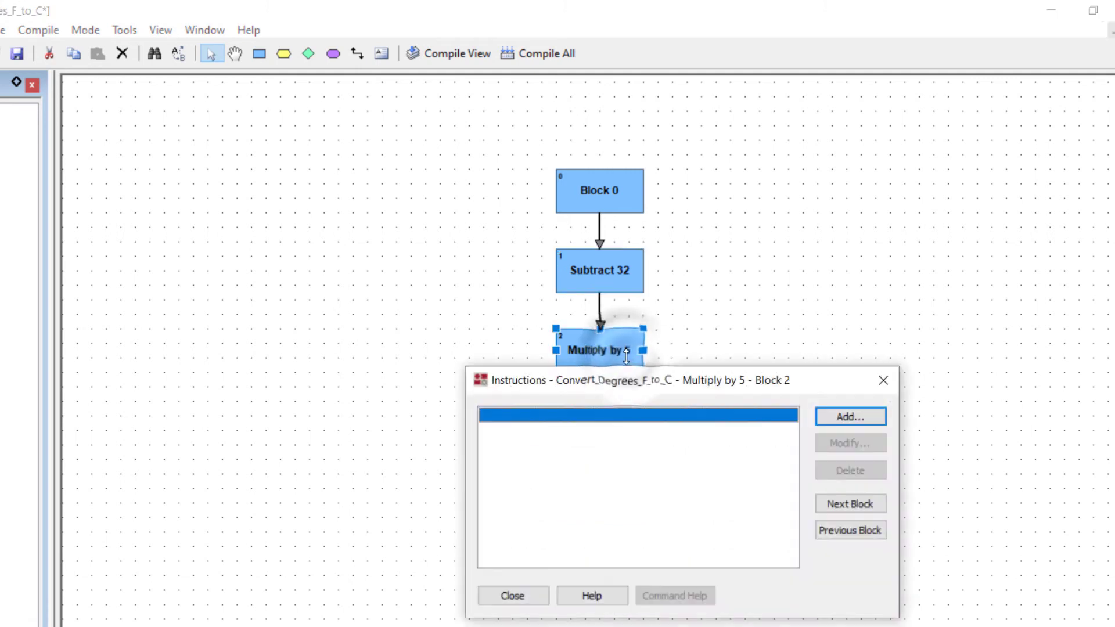
click(836, 415)
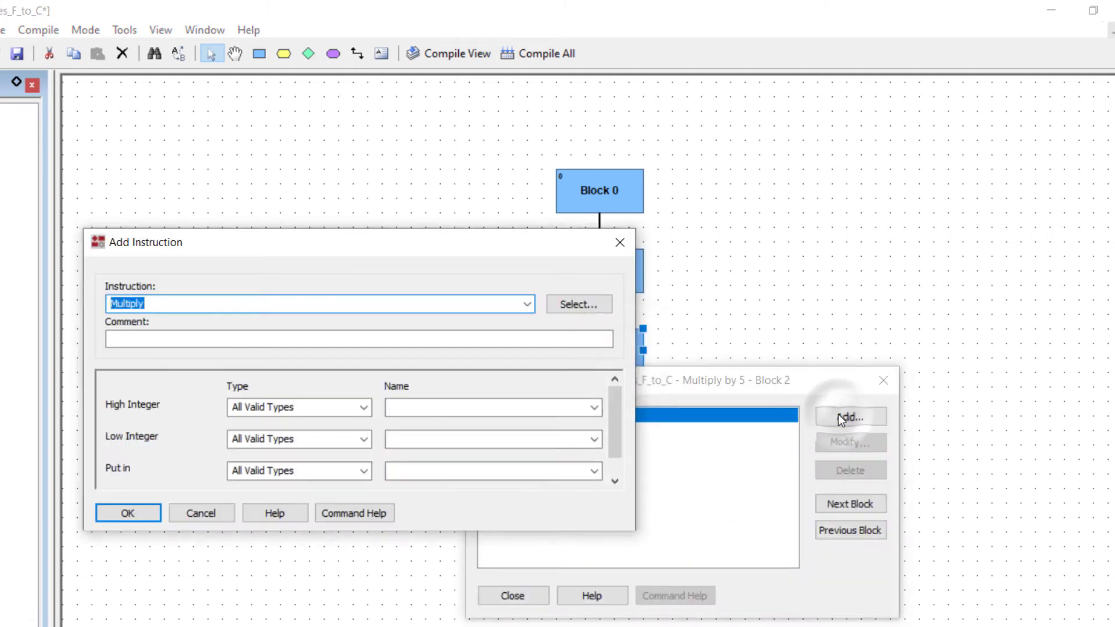
click(367, 441)
click(344, 504)
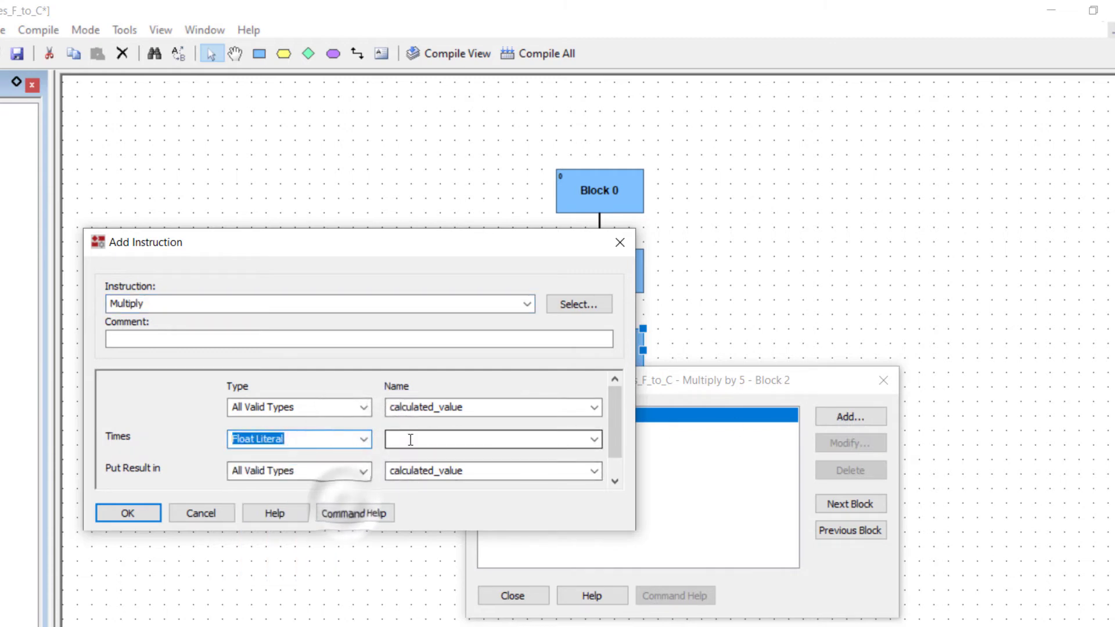
click(399, 439)
text(5.0)
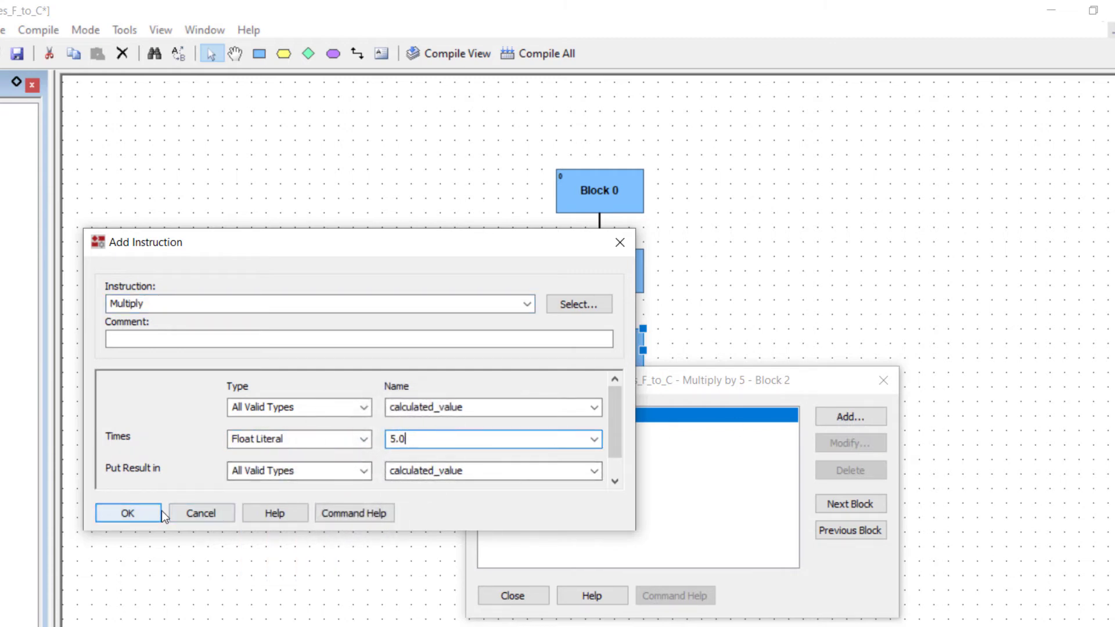
click(160, 512)
click(490, 596)
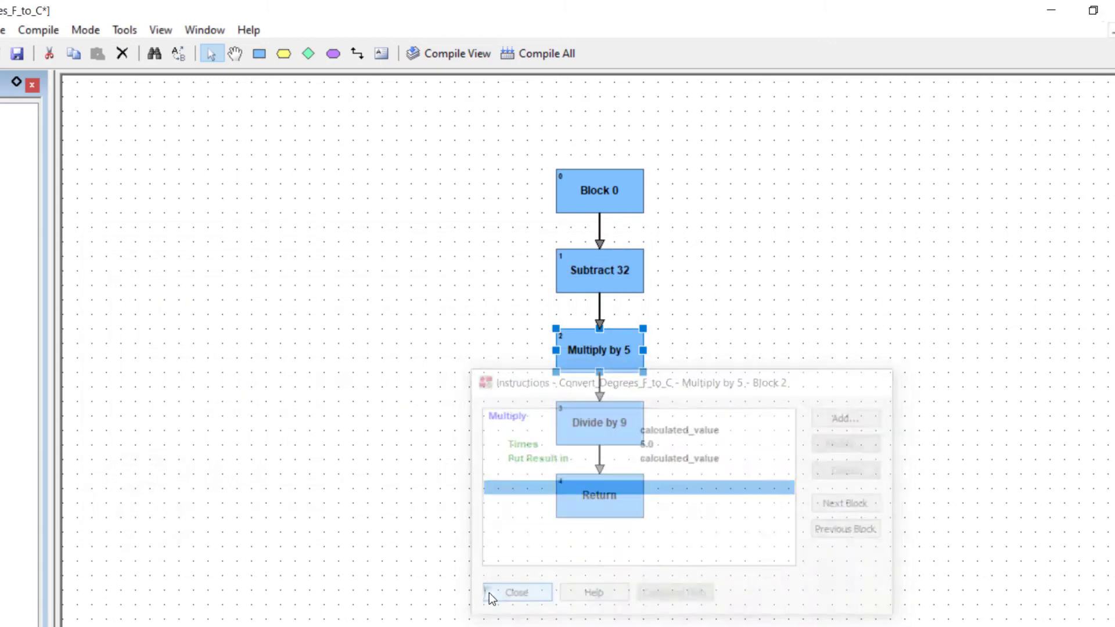
click(578, 424)
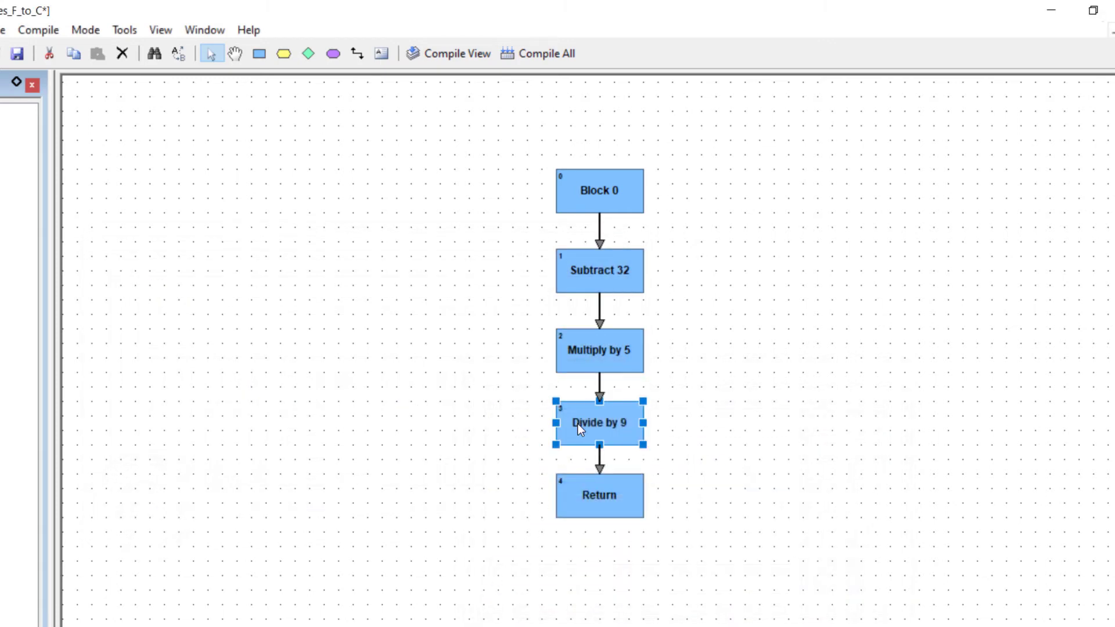
Step: Add a Divide instruction to Divide by 9: calculated_value divided by Float Literal 9.0
double_click(578, 423)
click(838, 413)
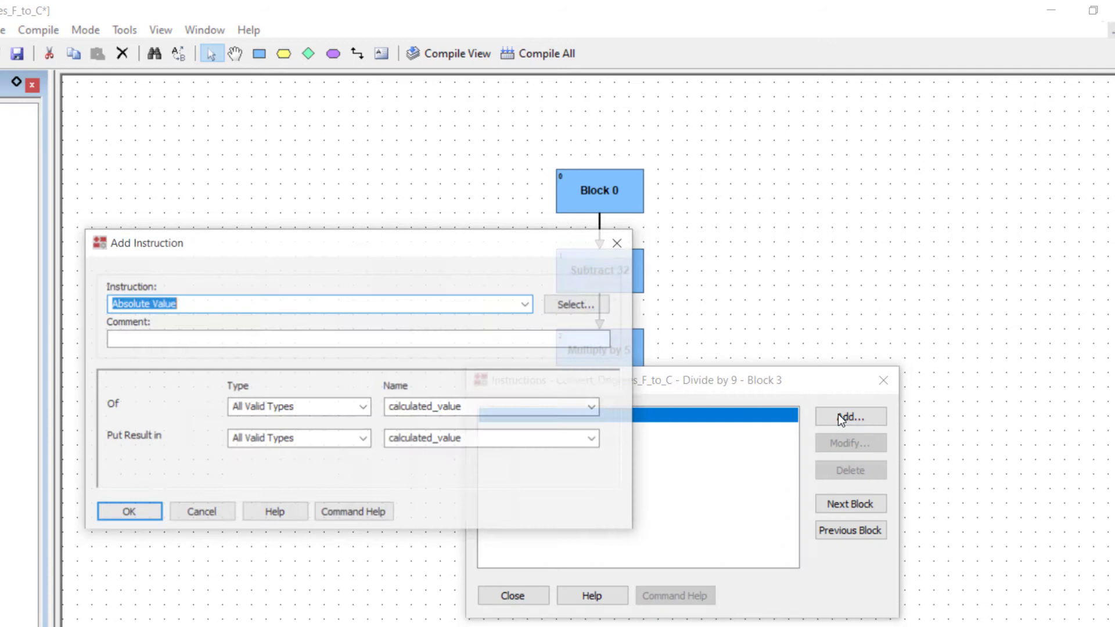
text(Divide)
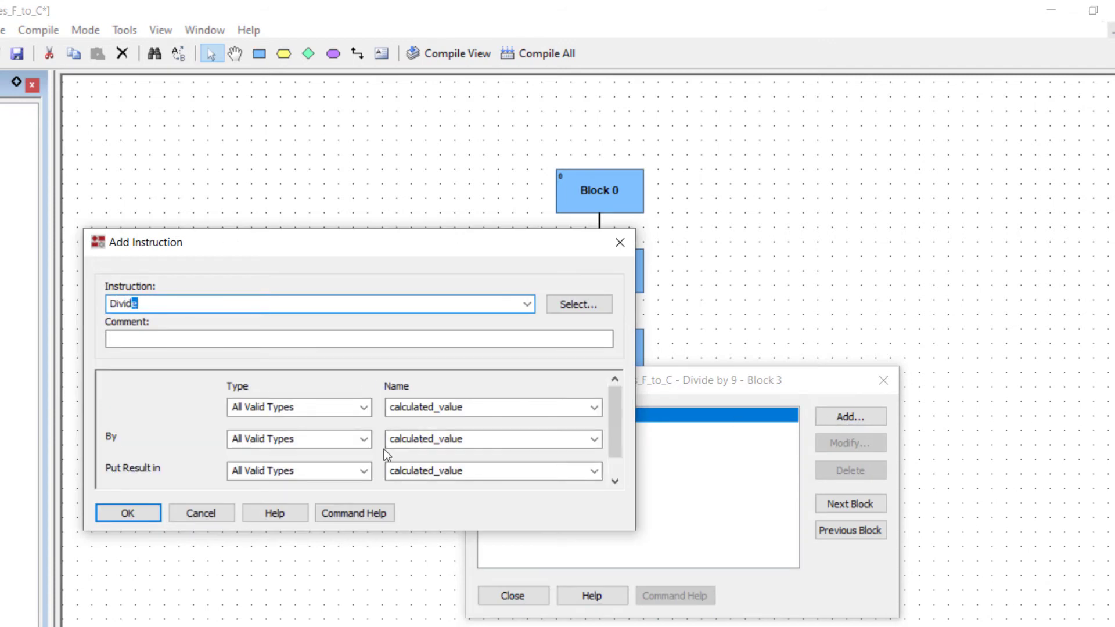
click(364, 439)
click(327, 502)
click(436, 439)
text(9)
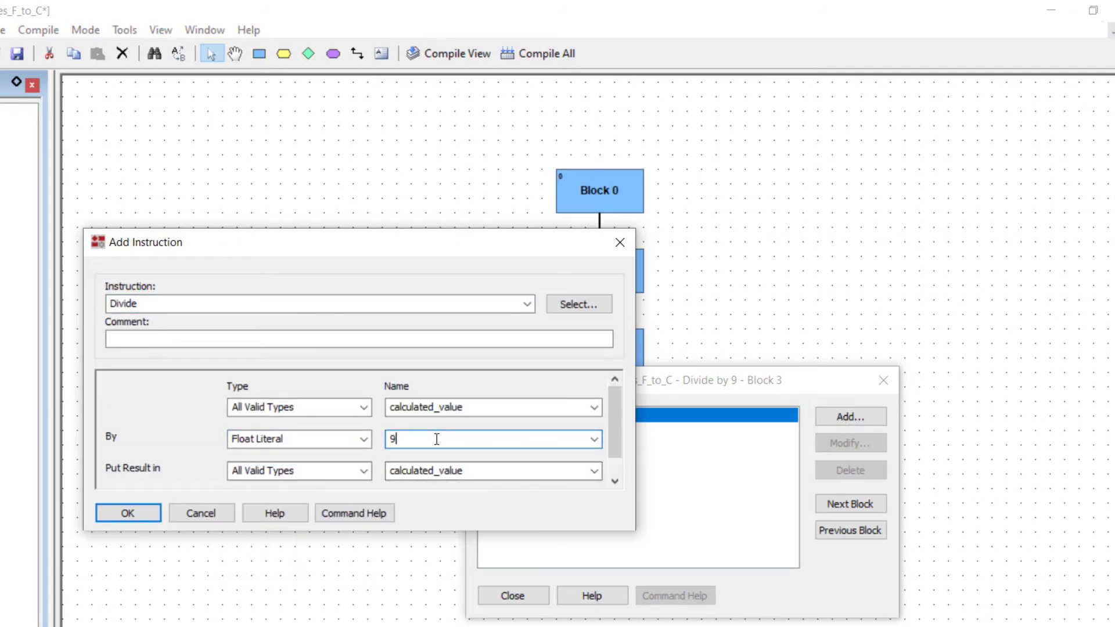
click(133, 514)
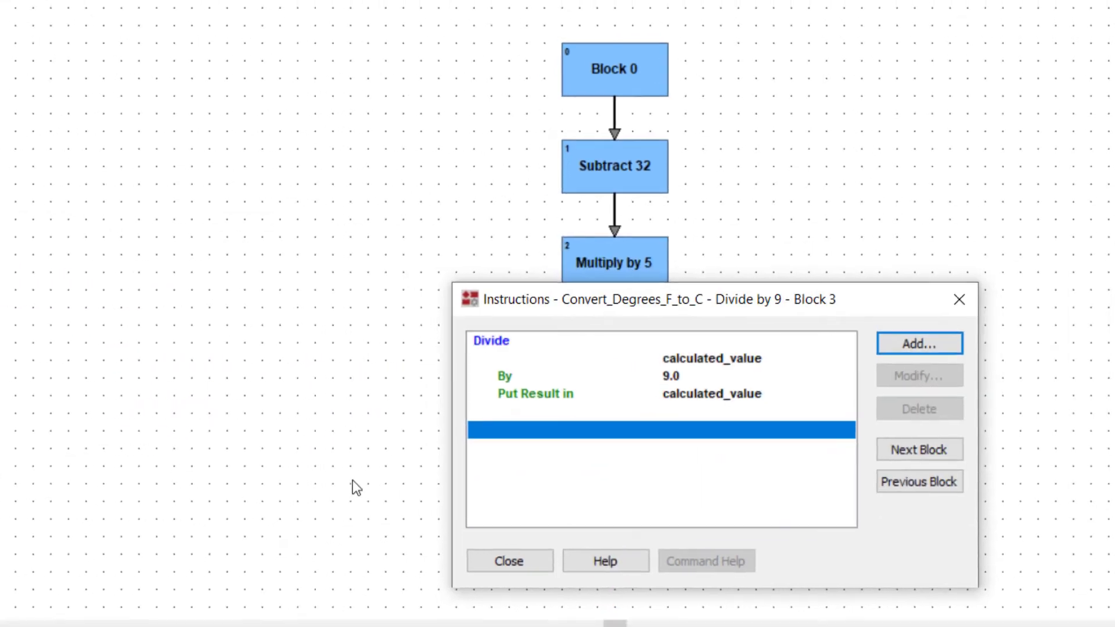
Step: Add a Move of calculated_value into float variable Degrees_C, then close the instruction list
click(913, 342)
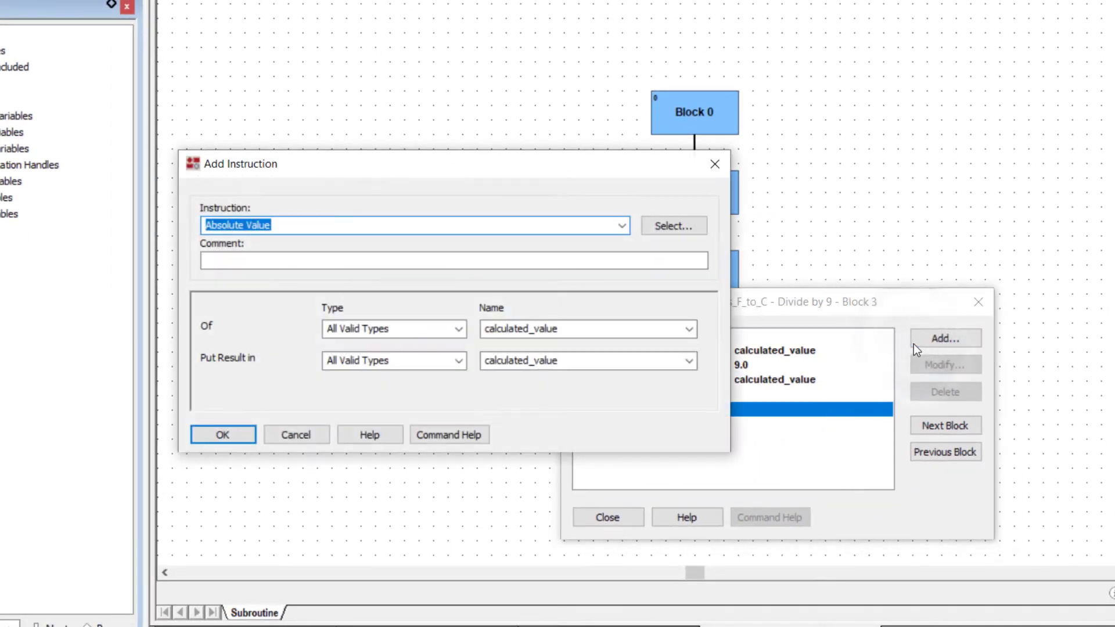
text(Move)
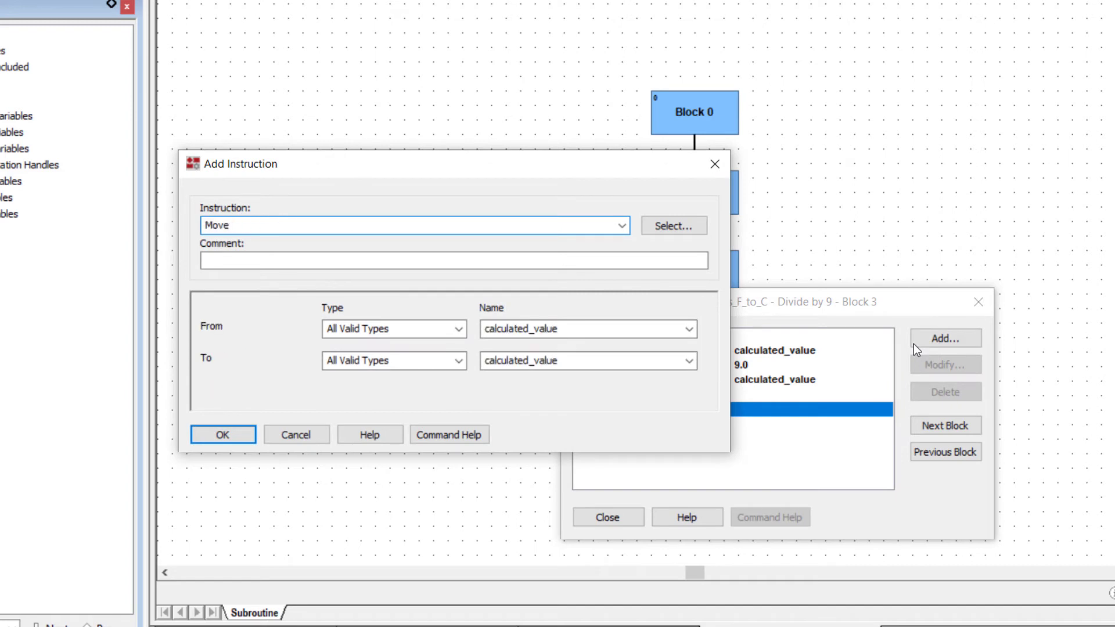
click(459, 360)
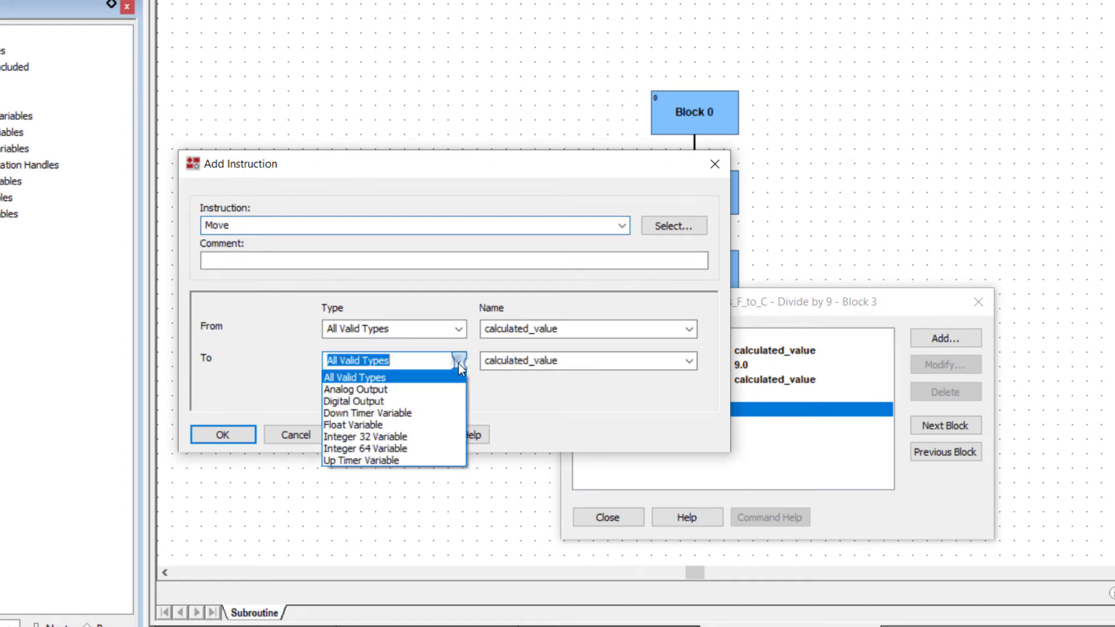
click(440, 424)
click(689, 361)
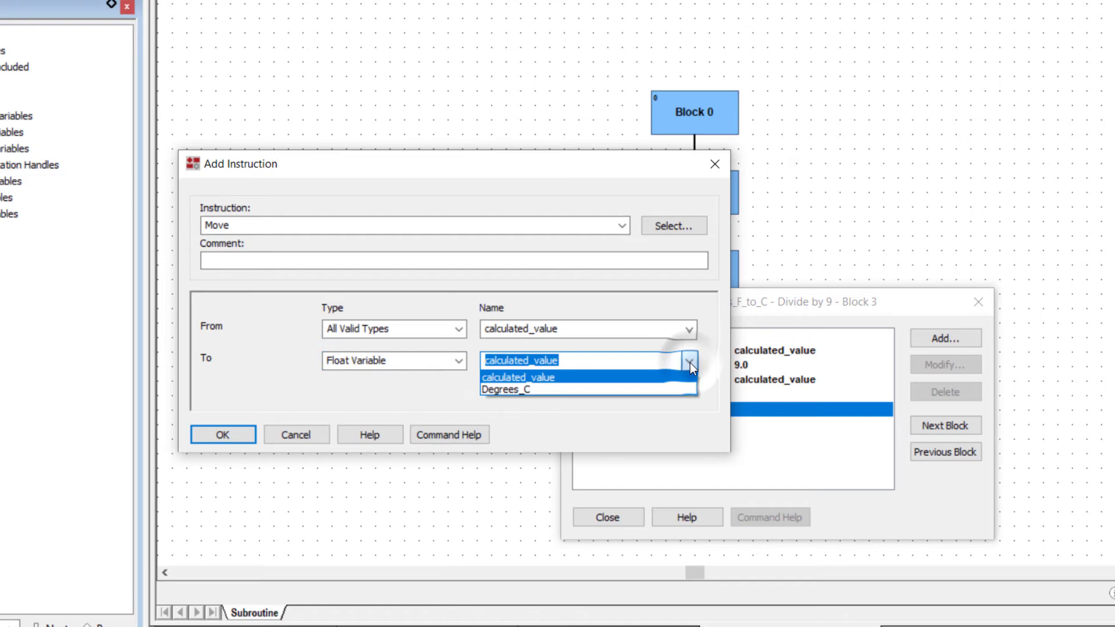
click(682, 384)
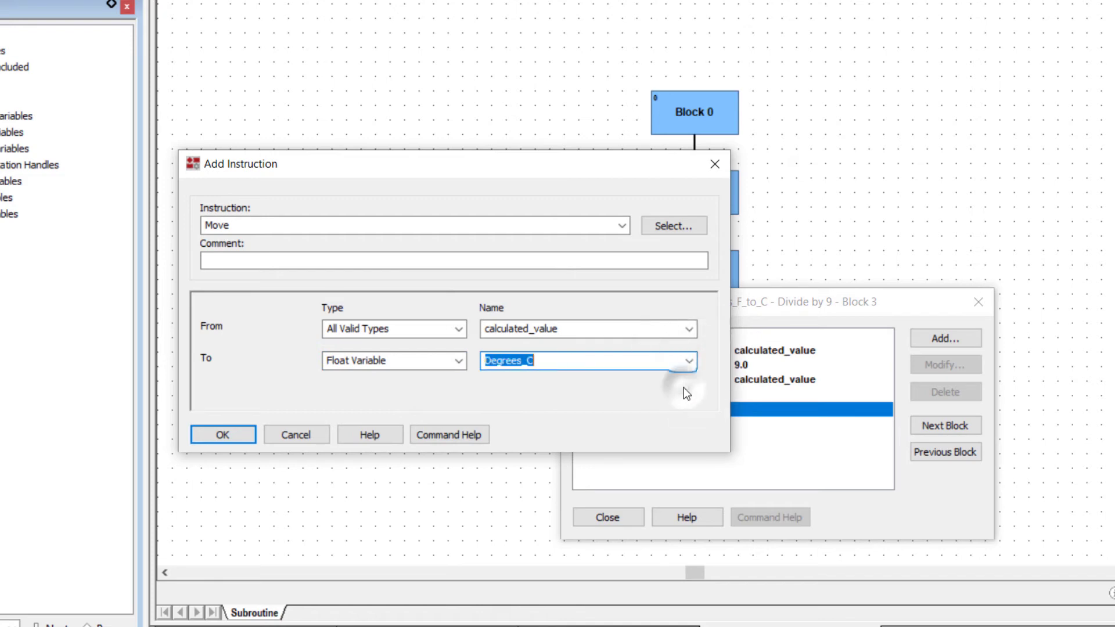
click(224, 435)
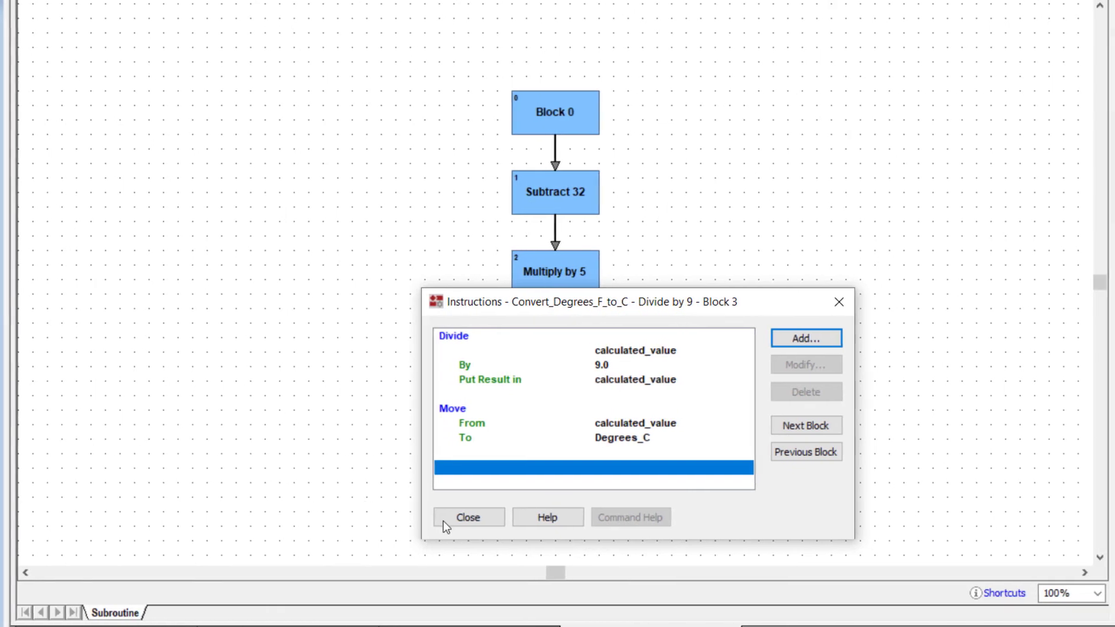
click(443, 521)
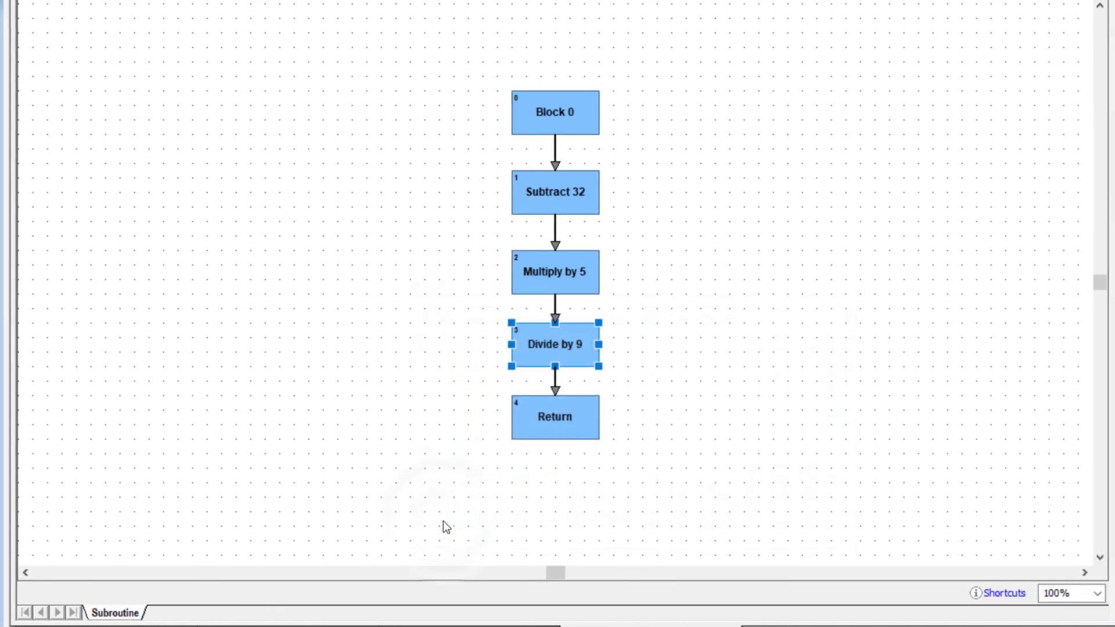
click(560, 426)
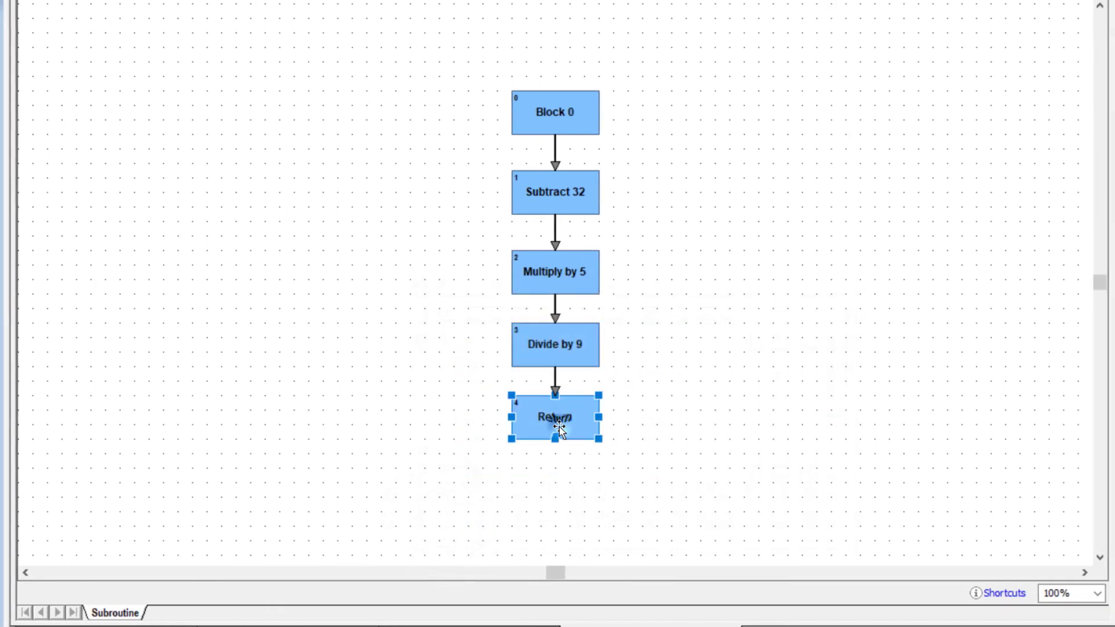
double_click(559, 426)
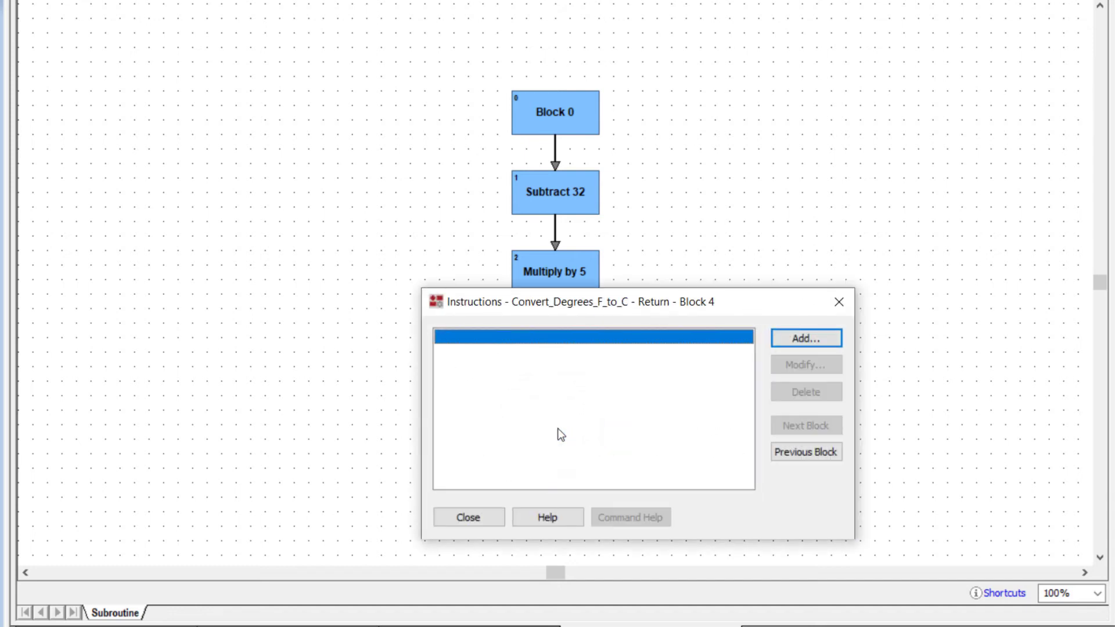
click(482, 520)
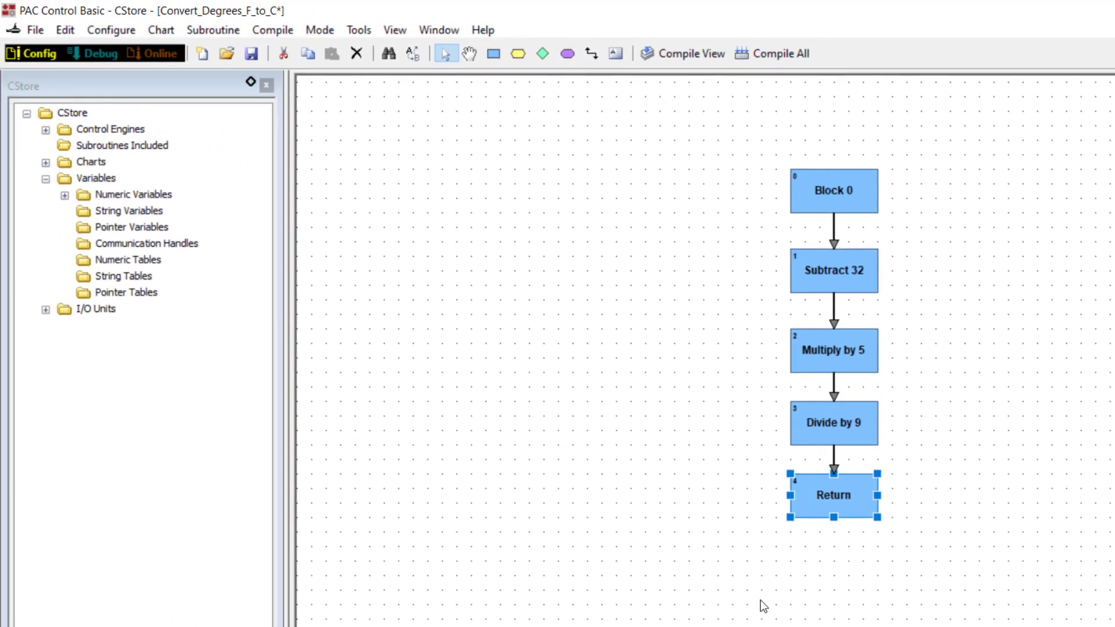
Step: Compile the active Convert_Degrees_F_to_C view via Compile > Compile Active View
click(273, 30)
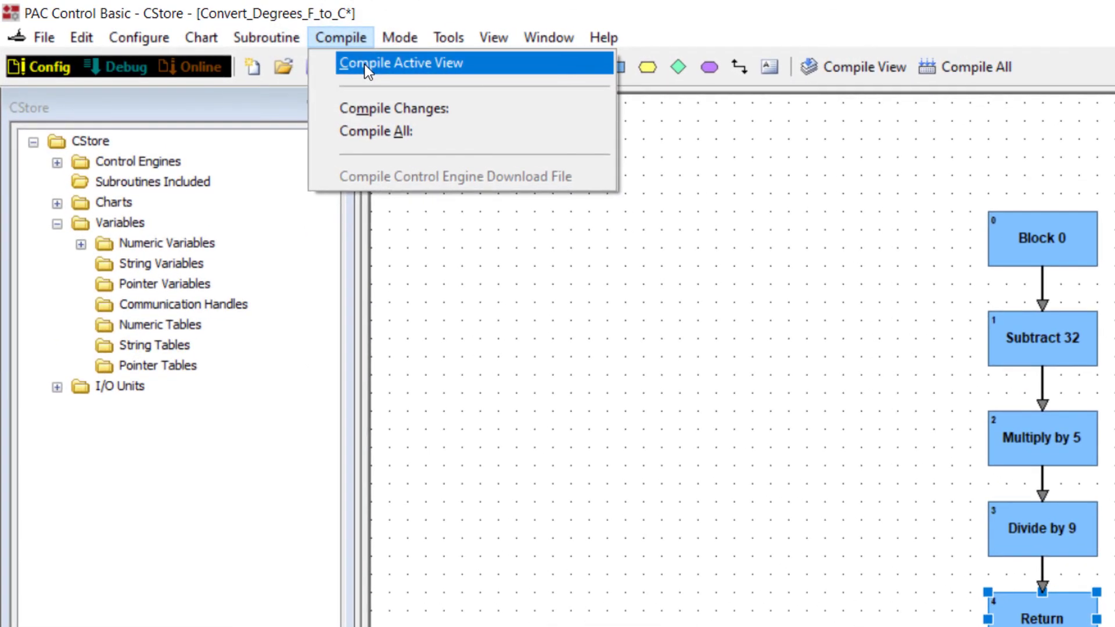
click(365, 64)
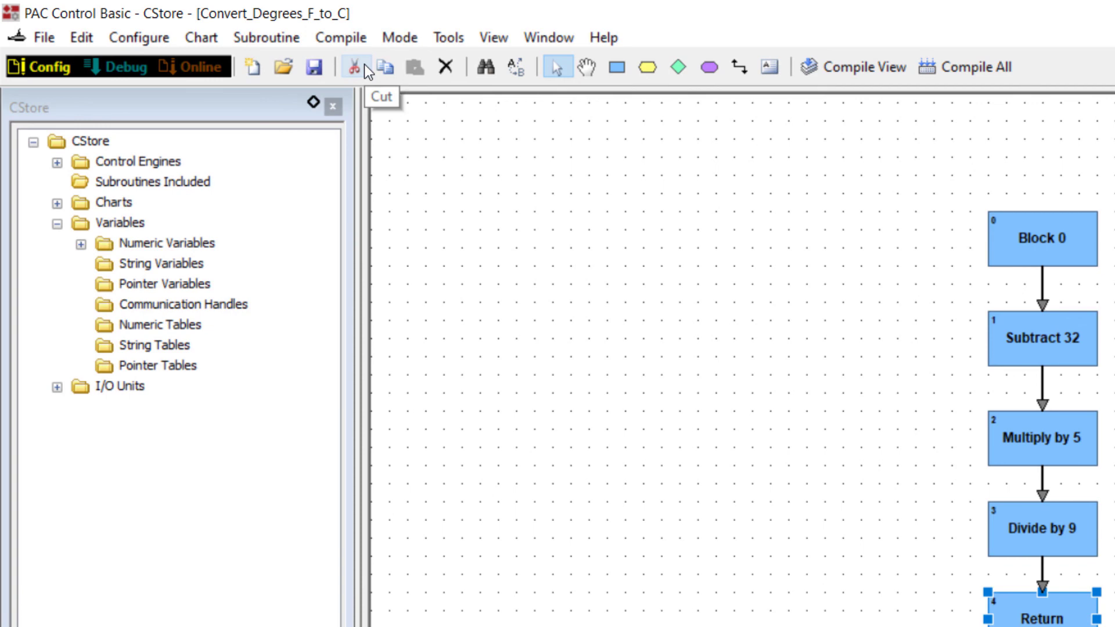
Step: Save the compiled subroutine with Subroutine > Save
click(278, 39)
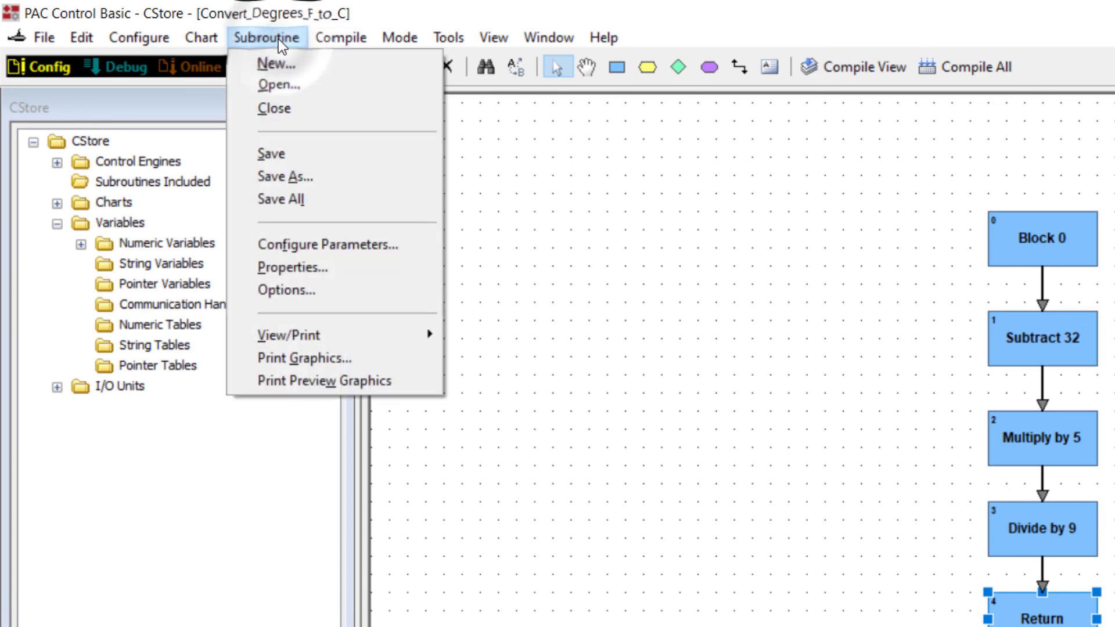
click(278, 154)
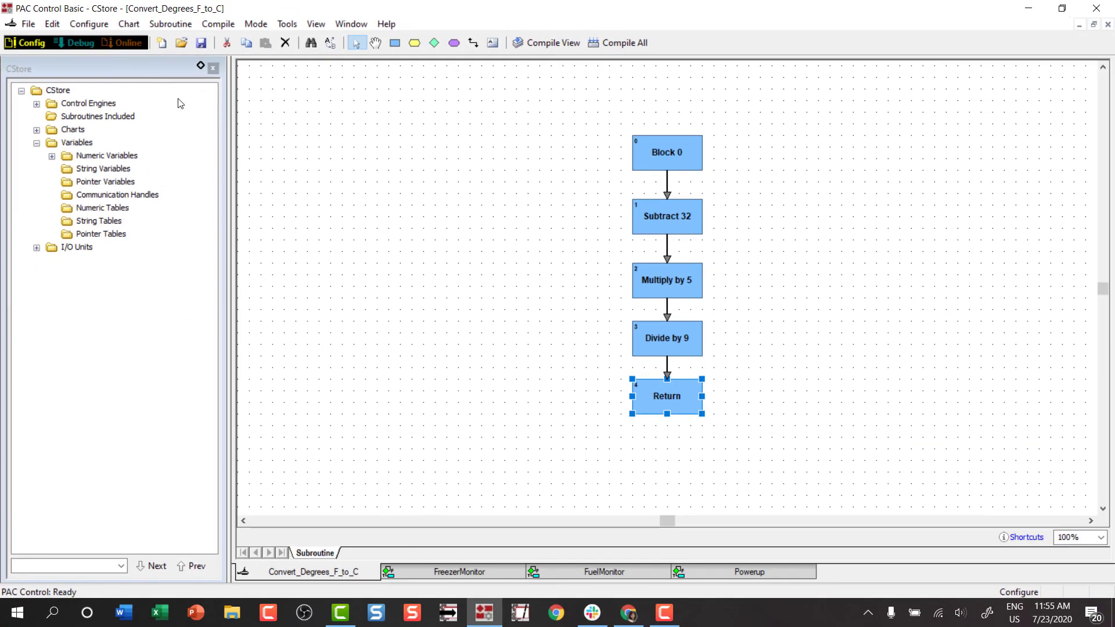